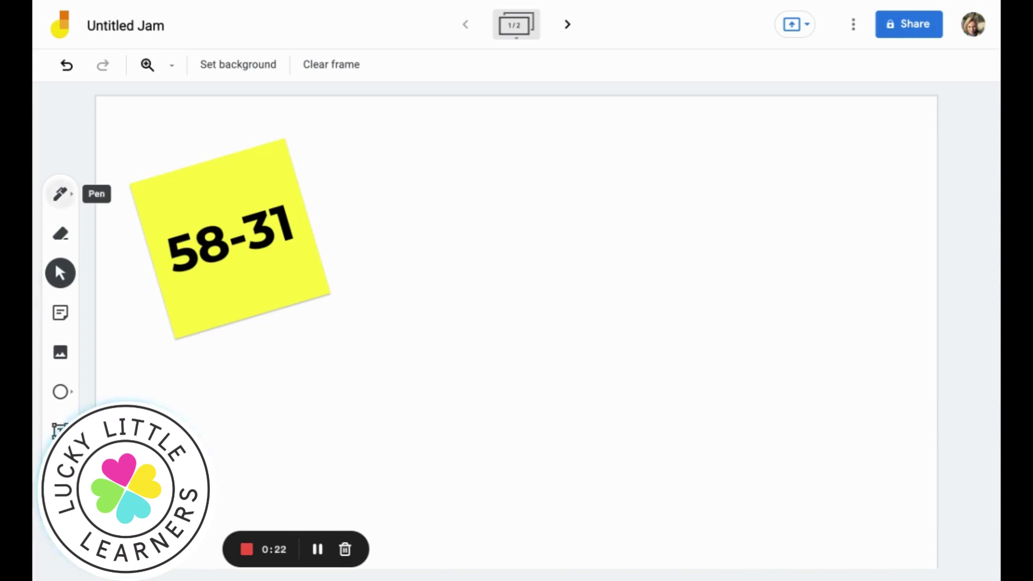
# Beside the 58-31 note, pen-draw five vertical tens lines and eight small ones circles for 58.
pyautogui.click(60, 194)
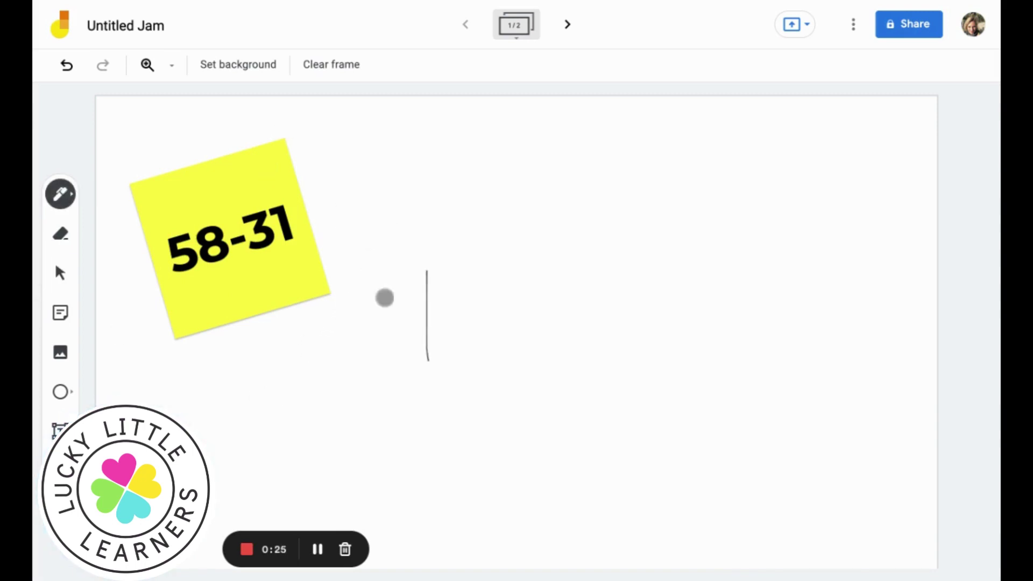
pyautogui.moveTo(491, 307); pyautogui.dragTo(490, 351)
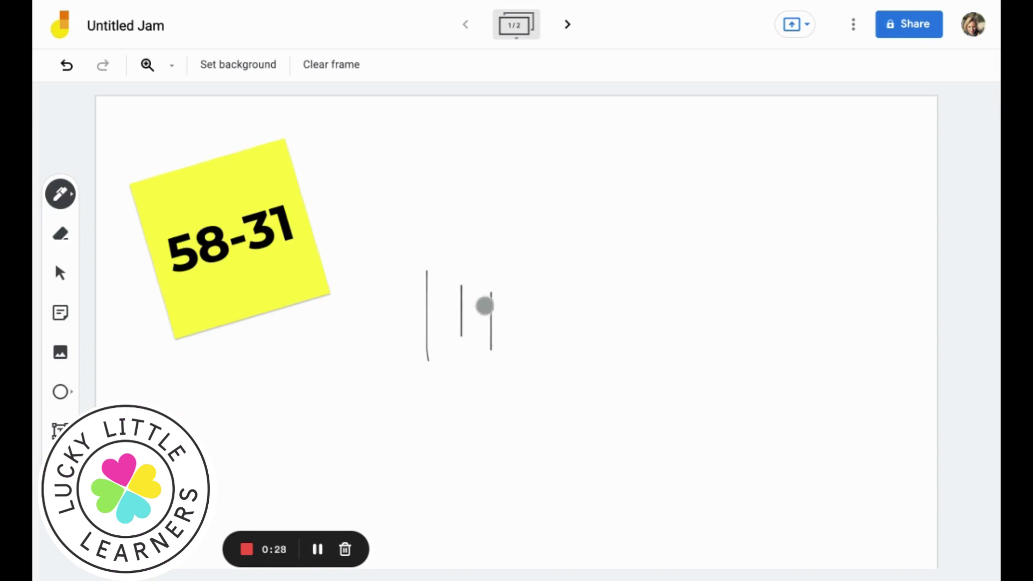
pyautogui.moveTo(516, 289); pyautogui.dragTo(517, 354)
pyautogui.moveTo(546, 313); pyautogui.dragTo(546, 345)
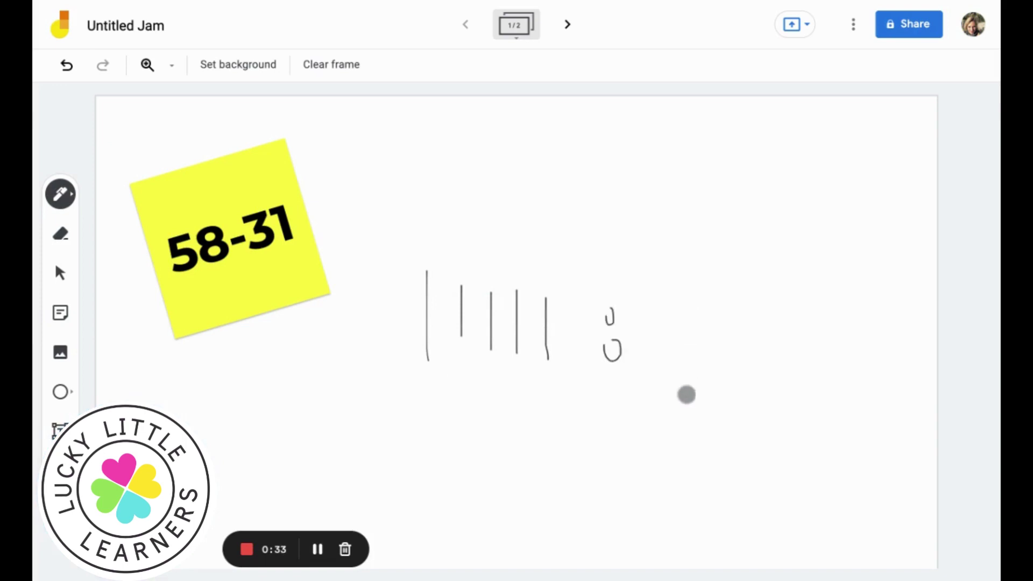
pyautogui.moveTo(609, 394)
pyautogui.mouseDown()
pyautogui.moveTo(607, 418)
pyautogui.moveTo(656, 431)
pyautogui.mouseUp()
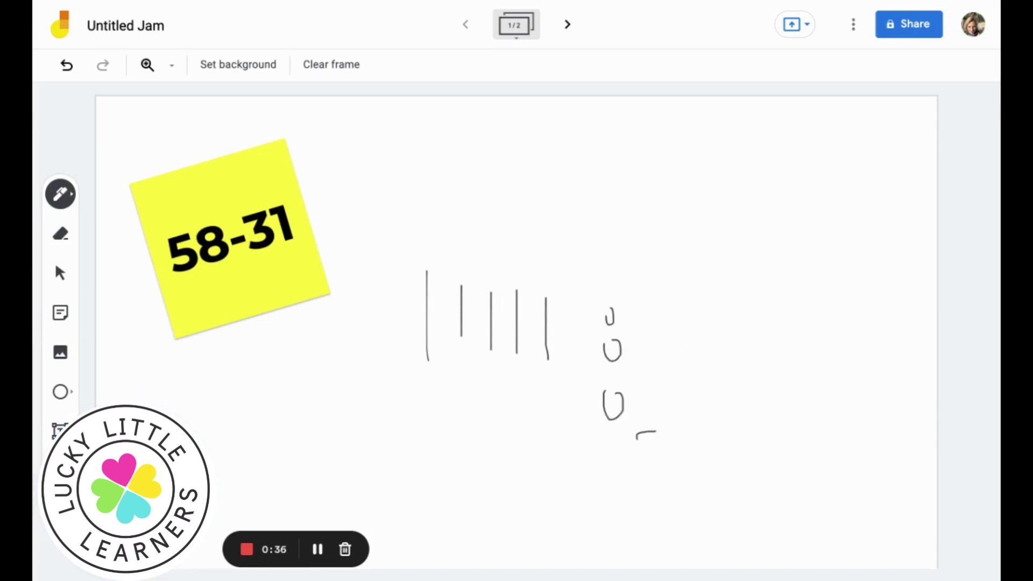
pyautogui.moveTo(610, 473); pyautogui.dragTo(609, 502)
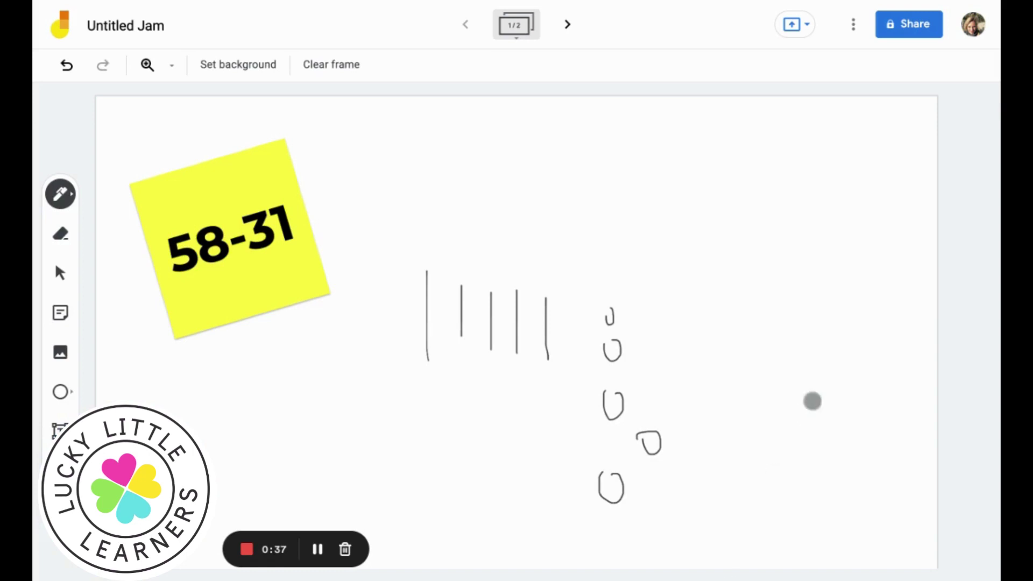
pyautogui.moveTo(682, 314)
pyautogui.mouseDown()
pyautogui.moveTo(669, 329)
pyautogui.moveTo(683, 375)
pyautogui.mouseUp()
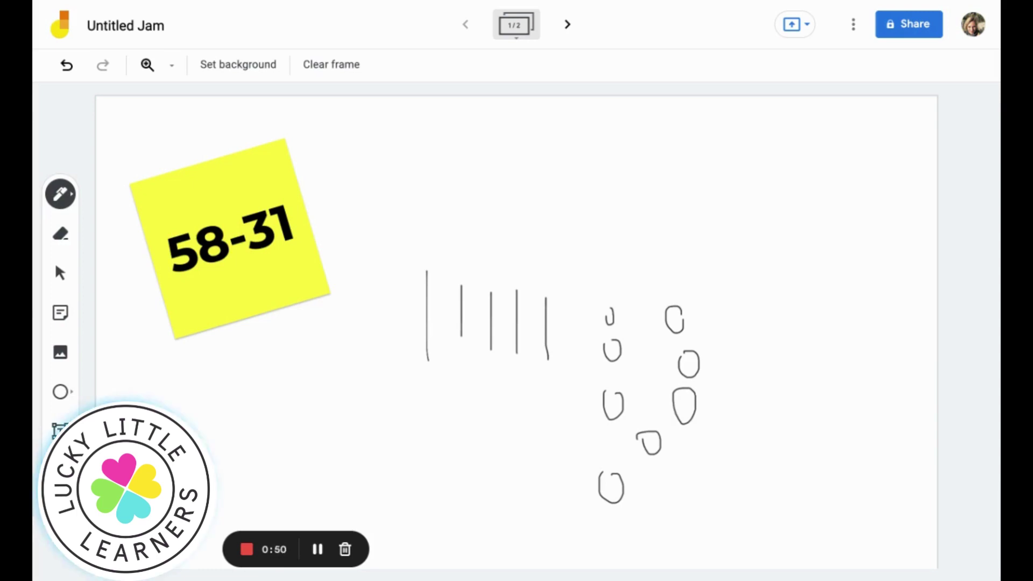
# Erase three tens lines from the 58 drawing, then advance to the 42-27 frame.
pyautogui.click(60, 234)
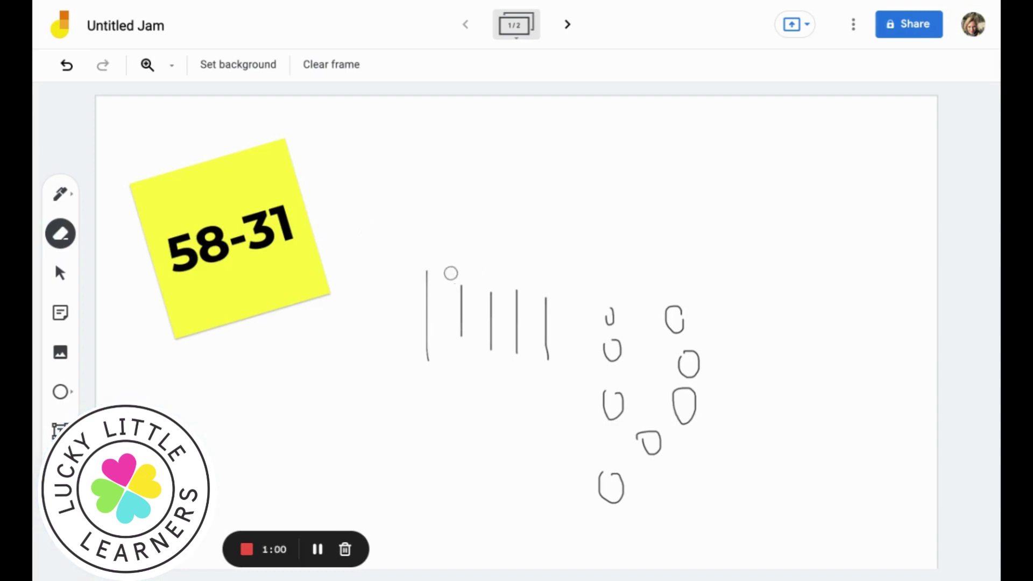
pyautogui.moveTo(425, 269); pyautogui.dragTo(428, 361)
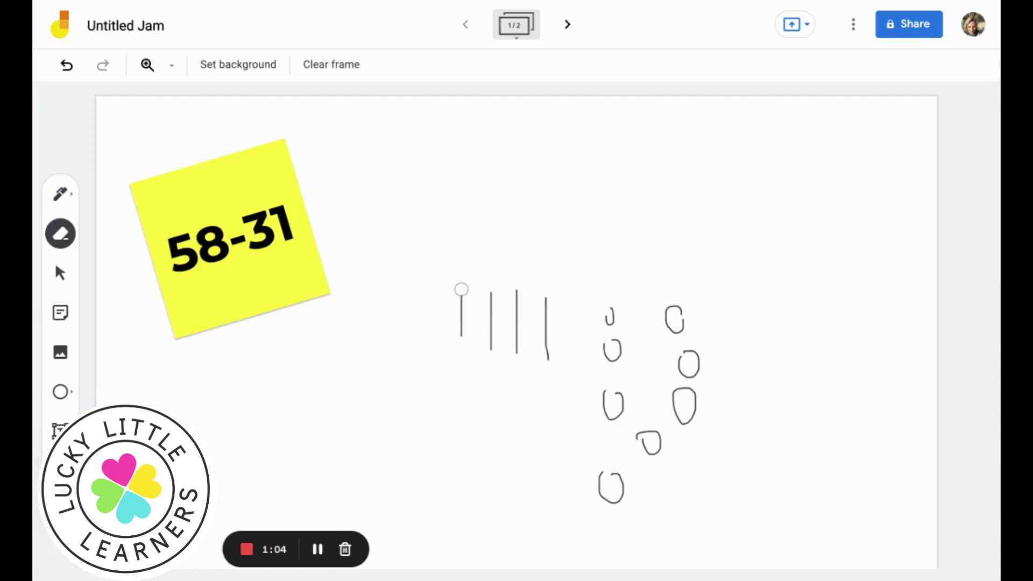
pyautogui.moveTo(461, 289); pyautogui.dragTo(461, 337)
pyautogui.moveTo(490, 289); pyautogui.dragTo(489, 345)
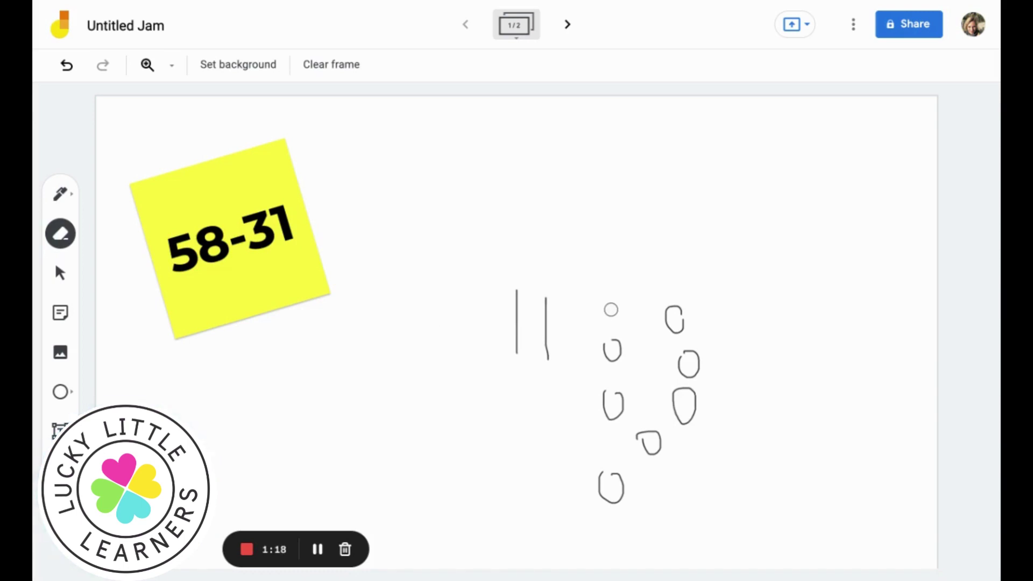
pyautogui.click(61, 273)
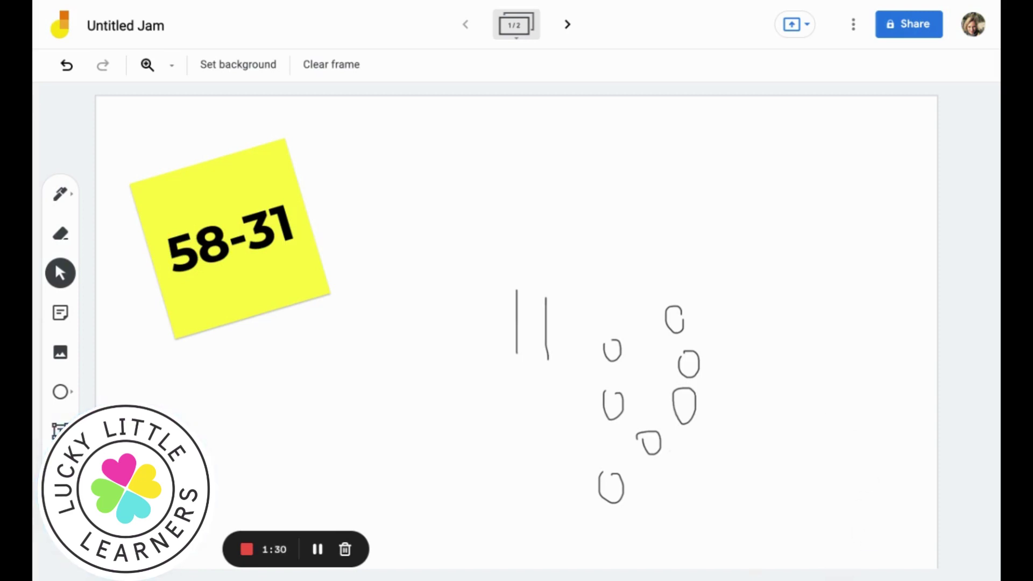
pyautogui.click(567, 24)
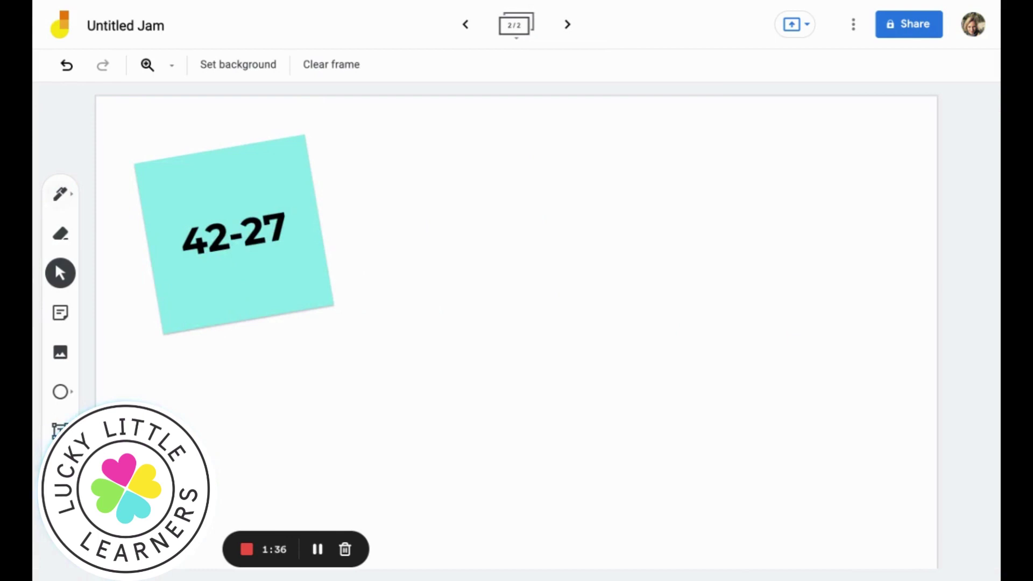
# Pen-draw four vertical tens lines and two small ones circles beside the 42-27 note.
pyautogui.click(60, 194)
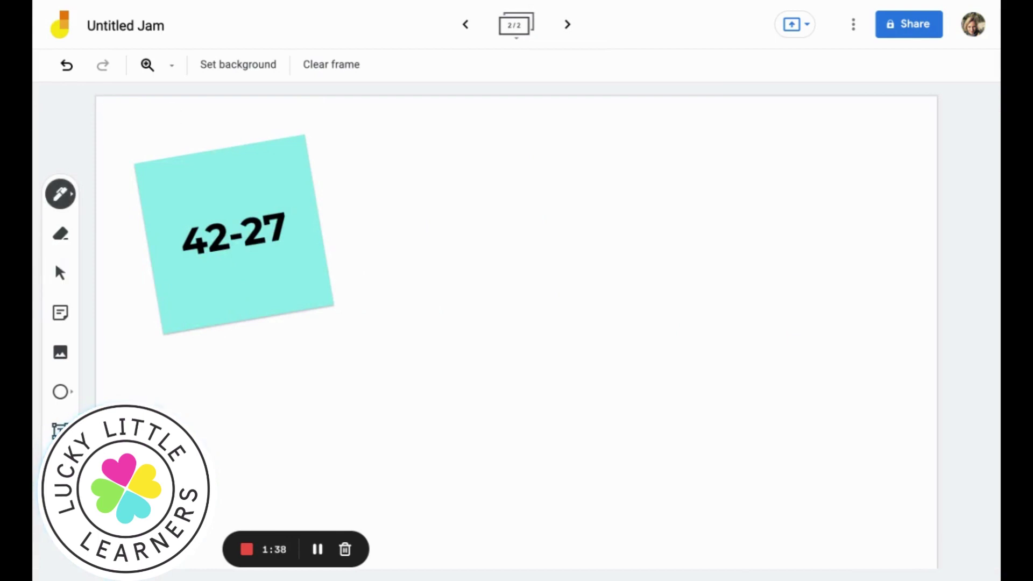
pyautogui.moveTo(492, 218); pyautogui.dragTo(507, 350)
pyautogui.moveTo(522, 227); pyautogui.dragTo(535, 327)
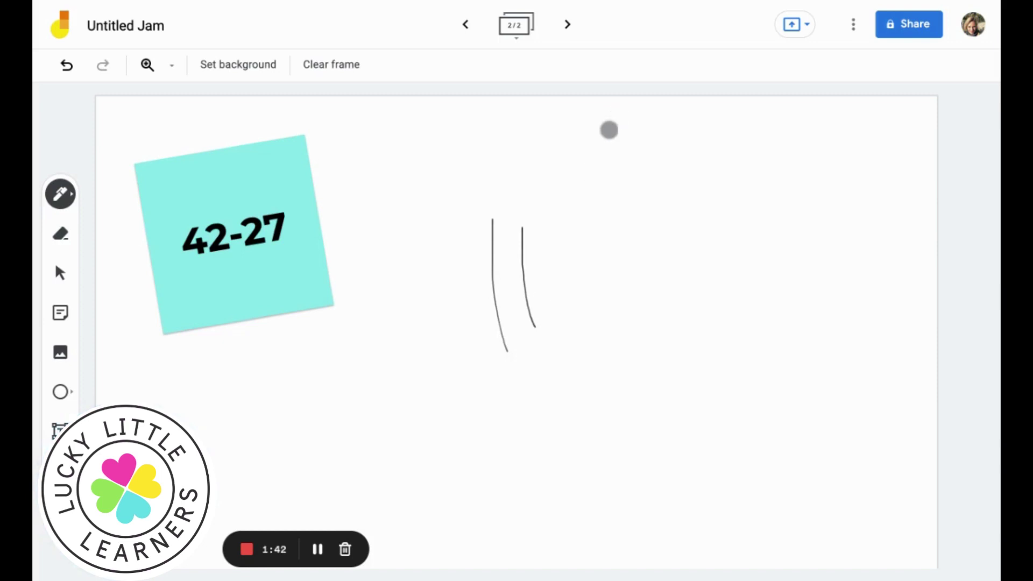
pyautogui.moveTo(575, 215); pyautogui.dragTo(575, 315)
pyautogui.moveTo(609, 226); pyautogui.dragTo(610, 366)
pyautogui.moveTo(654, 251); pyautogui.dragTo(669, 248)
pyautogui.moveTo(670, 290)
pyautogui.mouseDown()
pyautogui.moveTo(673, 314)
pyautogui.moveTo(662, 295)
pyautogui.mouseUp()
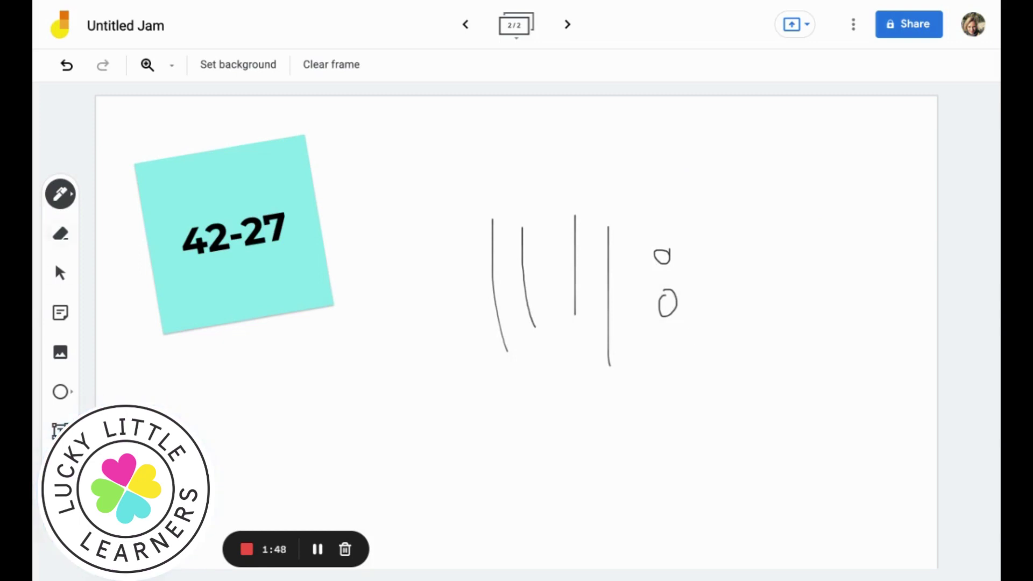
# Erase the two leftmost tens lines from the 42 drawing.
pyautogui.click(60, 233)
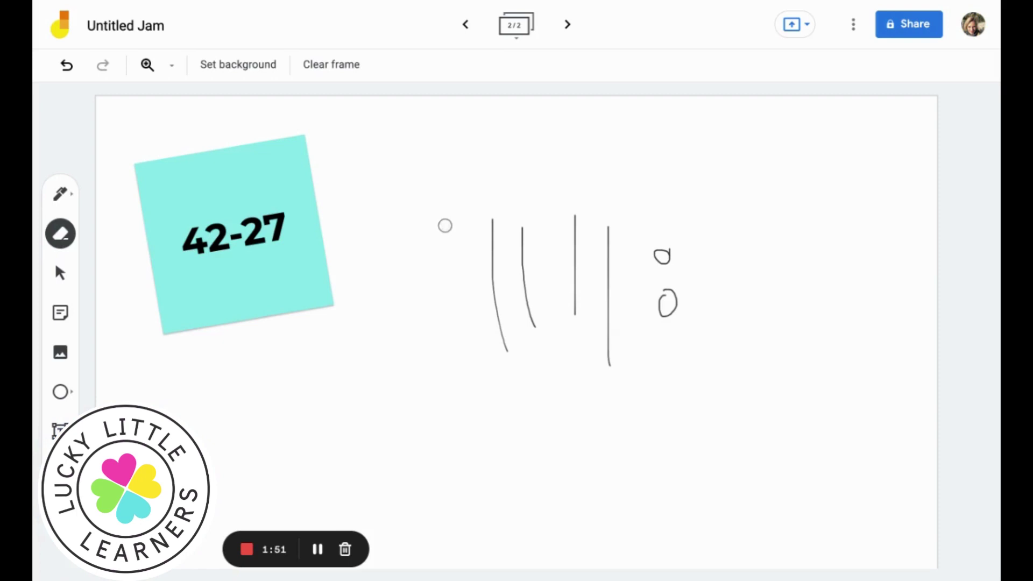
pyautogui.moveTo(492, 218)
pyautogui.mouseDown()
pyautogui.moveTo(494, 309)
pyautogui.moveTo(511, 355)
pyautogui.mouseUp()
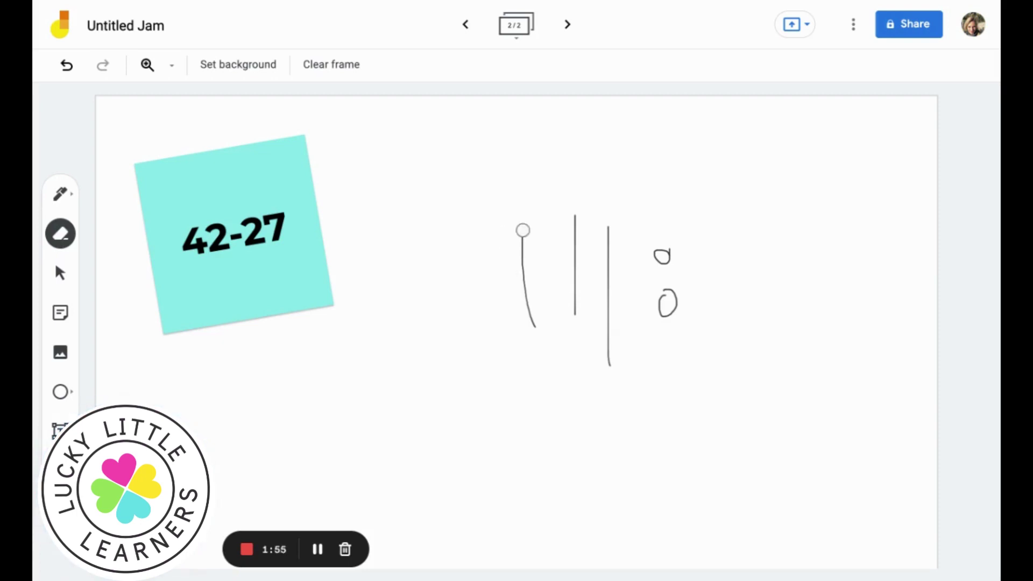
pyautogui.moveTo(526, 214); pyautogui.dragTo(539, 330)
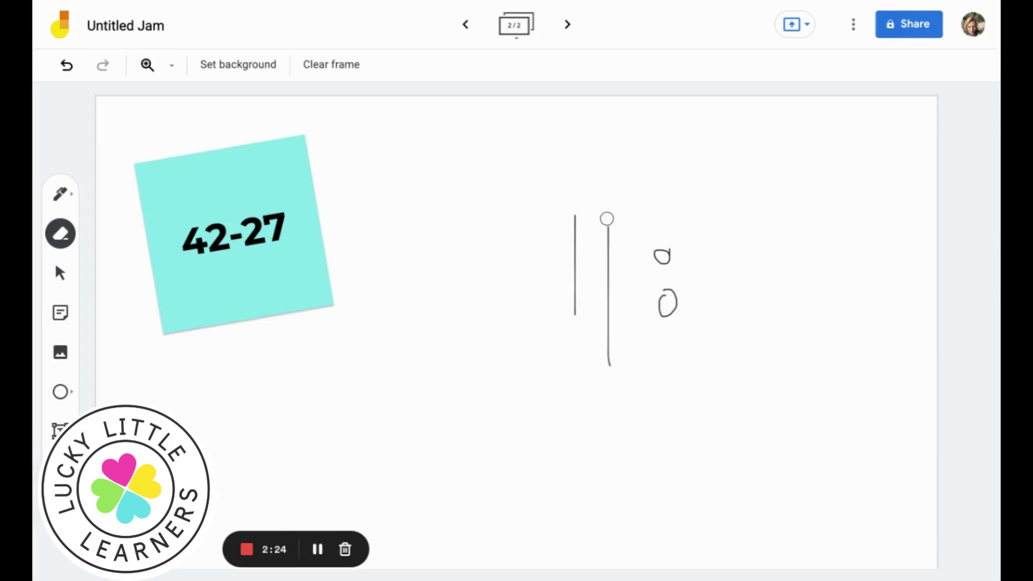
# Erase the rightmost tens line to regroup it into ten ones.
pyautogui.moveTo(607, 222); pyautogui.dragTo(611, 360)
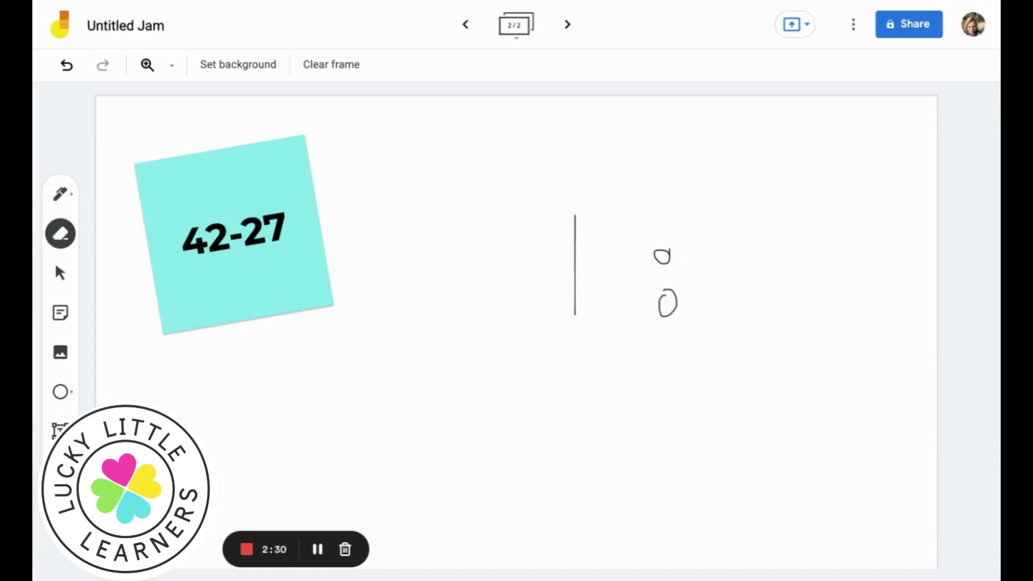
pyautogui.click(61, 193)
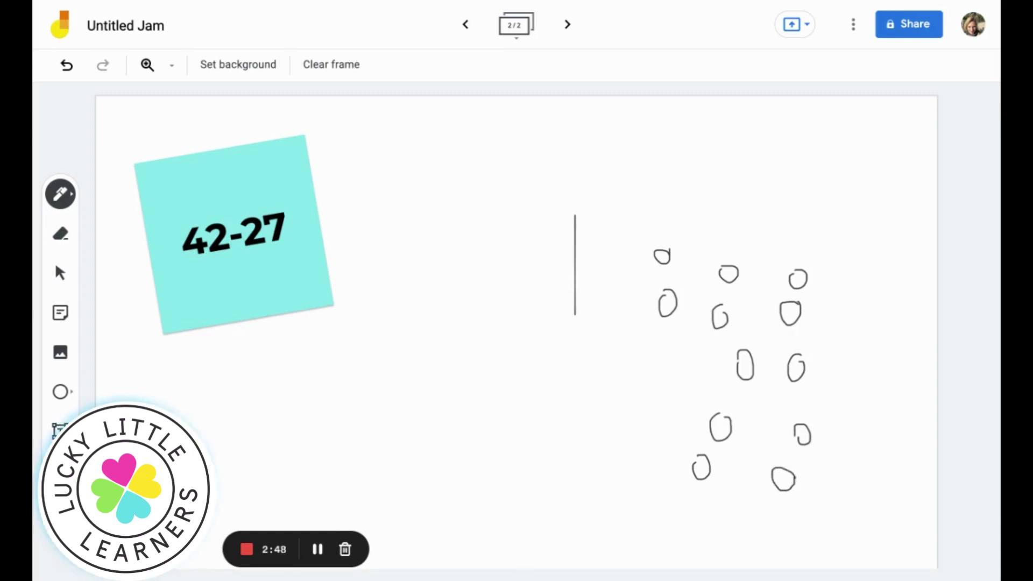
# Erase seven ones circles, leaving one tens line and five ones for 15.
pyautogui.click(61, 234)
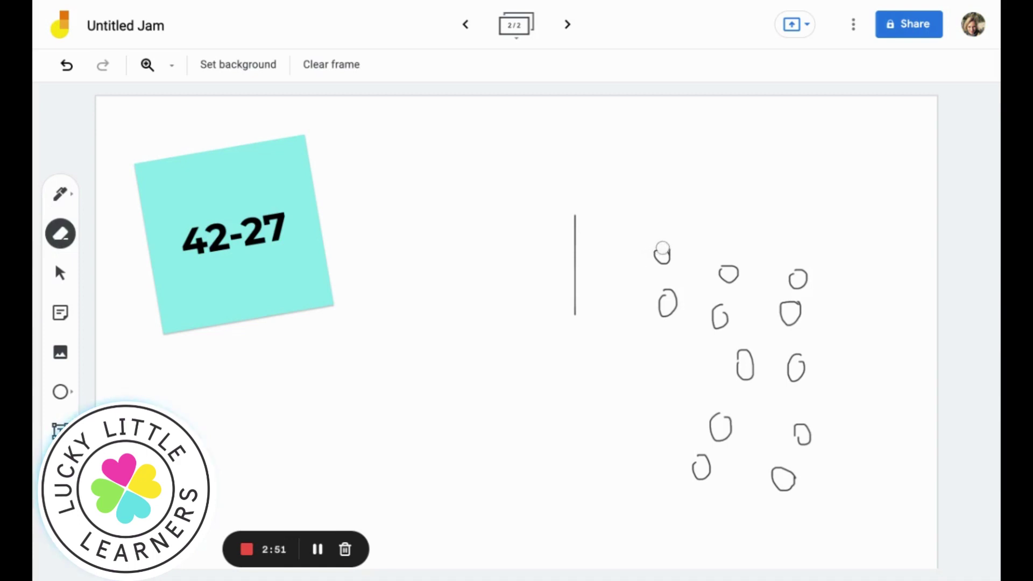
pyautogui.moveTo(662, 248)
pyautogui.mouseDown()
pyautogui.moveTo(655, 272)
pyautogui.moveTo(669, 311)
pyautogui.mouseUp()
pyautogui.moveTo(662, 252); pyautogui.dragTo(645, 259)
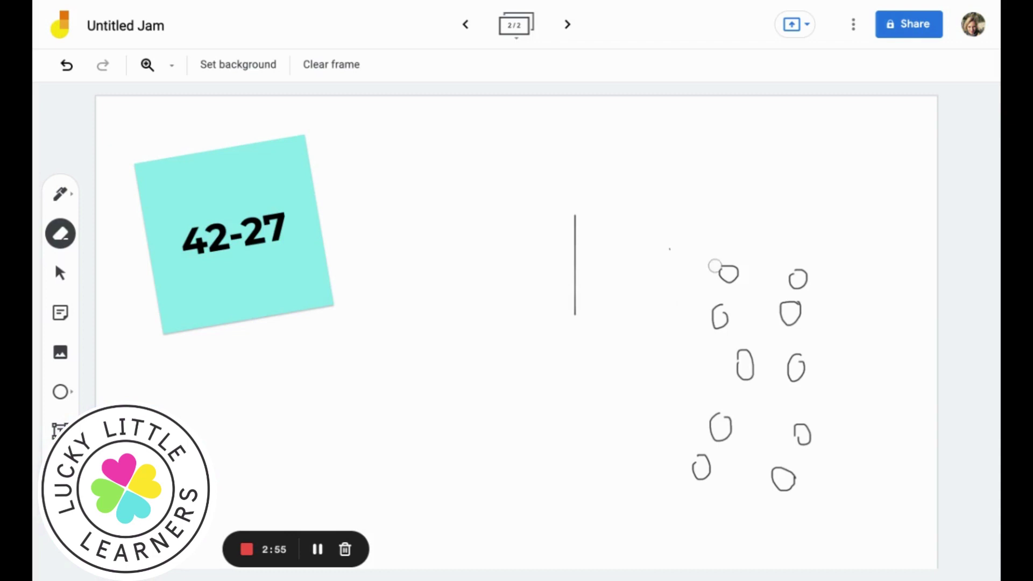
pyautogui.moveTo(715, 266)
pyautogui.mouseDown()
pyautogui.moveTo(729, 274)
pyautogui.moveTo(710, 286)
pyautogui.moveTo(708, 328)
pyautogui.moveTo(716, 305)
pyautogui.moveTo(719, 323)
pyautogui.moveTo(714, 487)
pyautogui.moveTo(715, 438)
pyautogui.moveTo(693, 487)
pyautogui.moveTo(731, 338)
pyautogui.moveTo(737, 403)
pyautogui.moveTo(733, 244)
pyautogui.moveTo(729, 431)
pyautogui.moveTo(715, 434)
pyautogui.mouseUp()
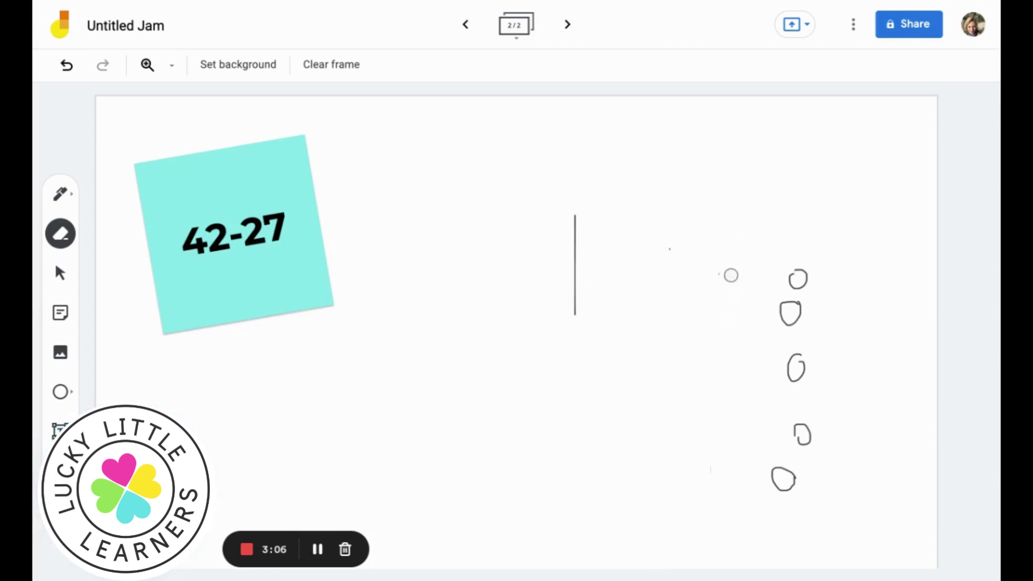